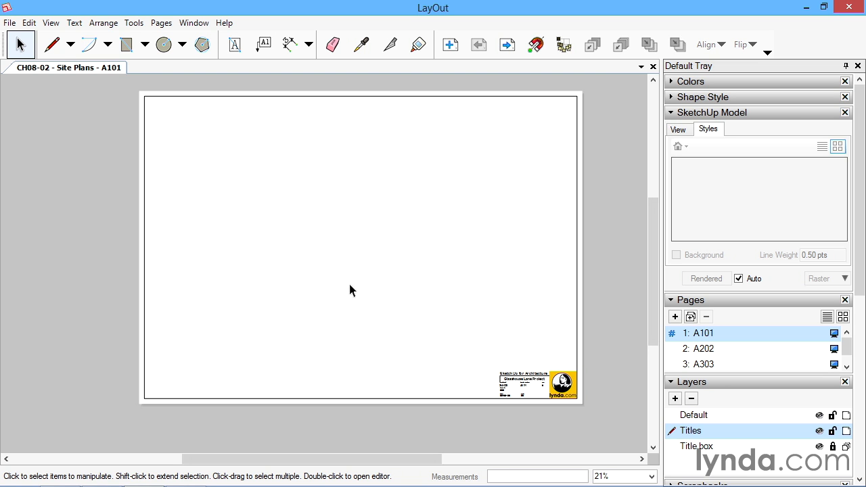
Insert the SketchUp model CH08-02 Location Plan.skp onto page A101.
left_click(10, 22)
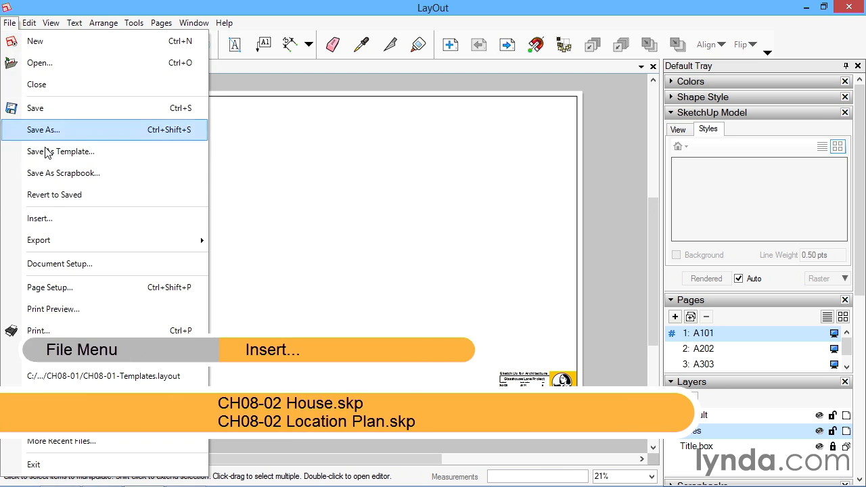
left_click(44, 220)
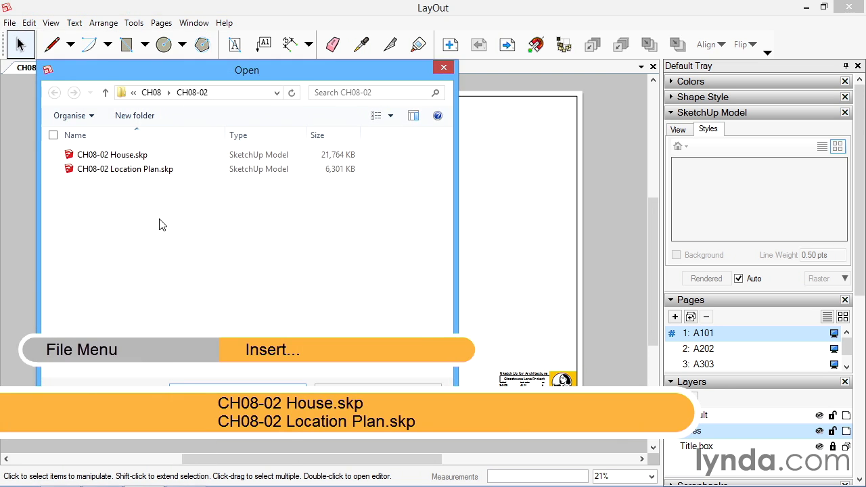
left_click(123, 174)
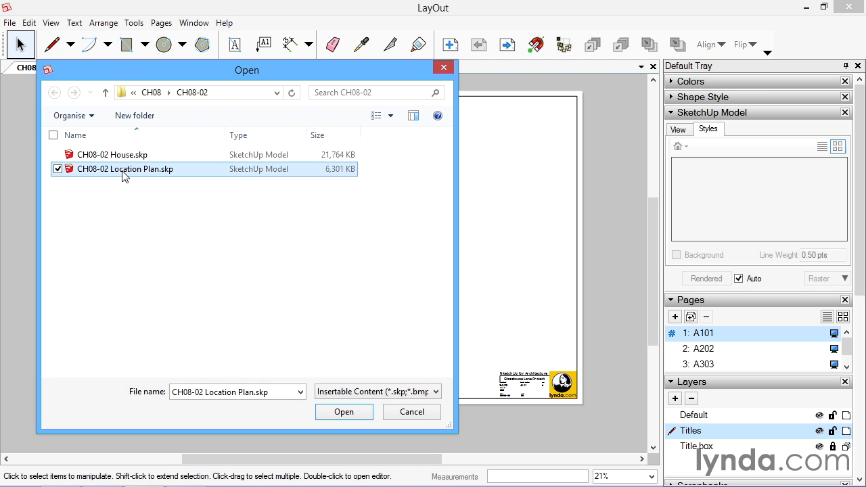
left_click(344, 413)
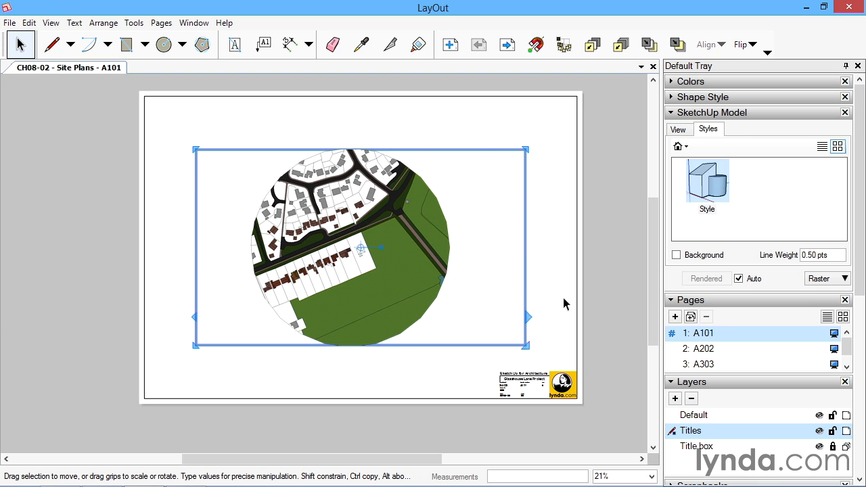
left_click(567, 269)
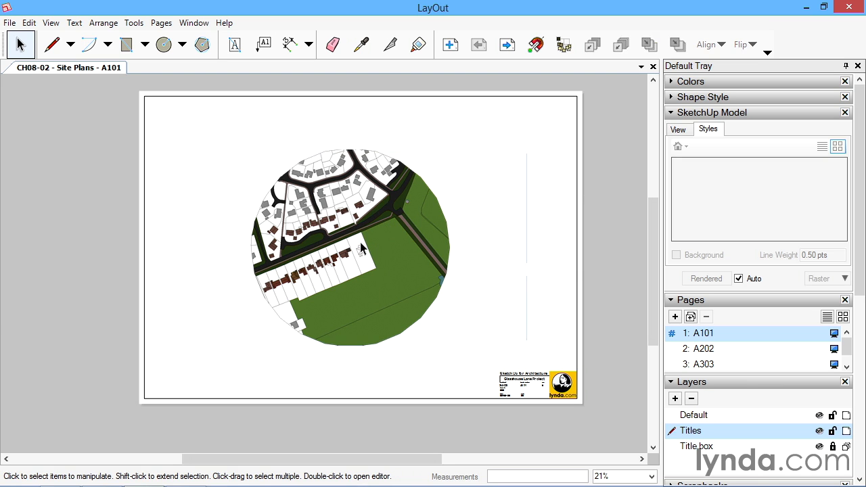
Set the location plan viewport's scale to 1 mm:1250 mm (1:1250).
left_click(406, 201)
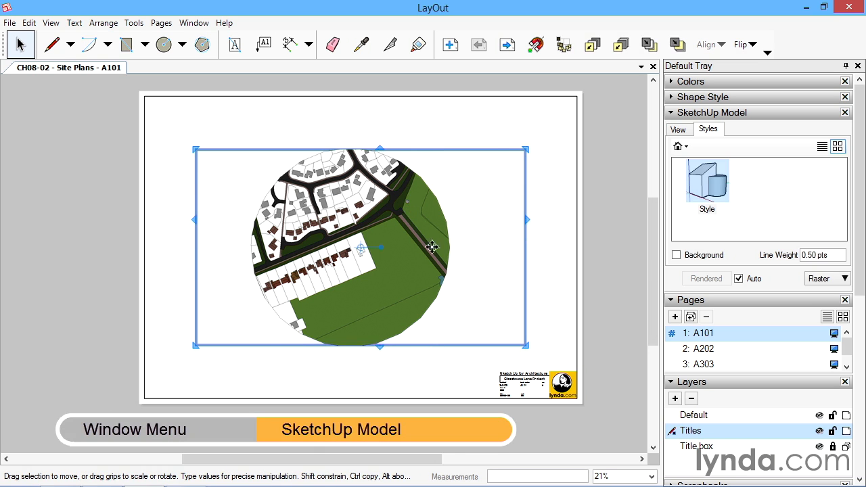
left_click(679, 129)
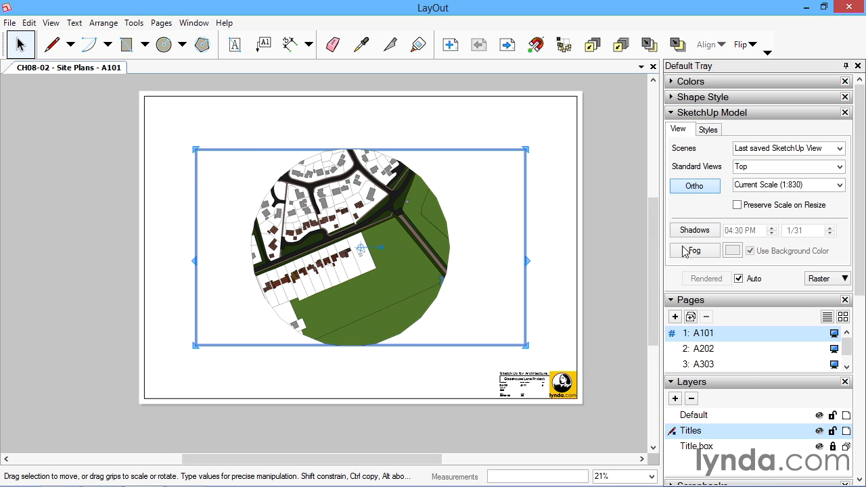
left_click(840, 185)
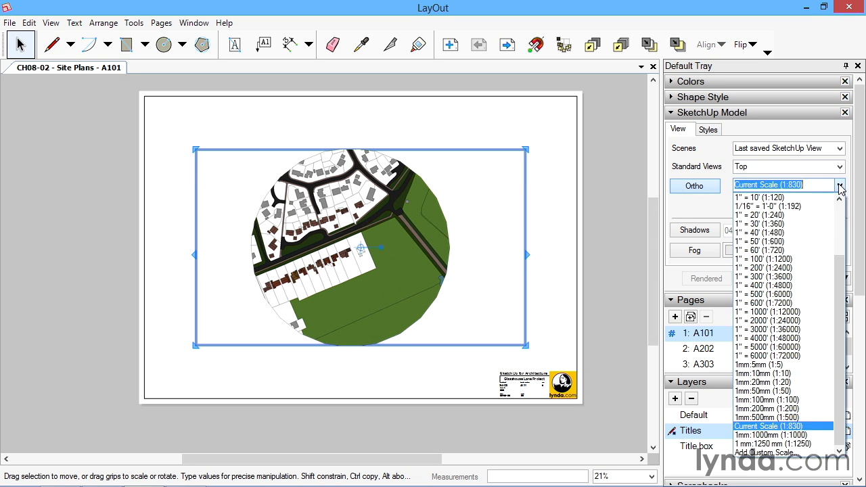
left_click(802, 444)
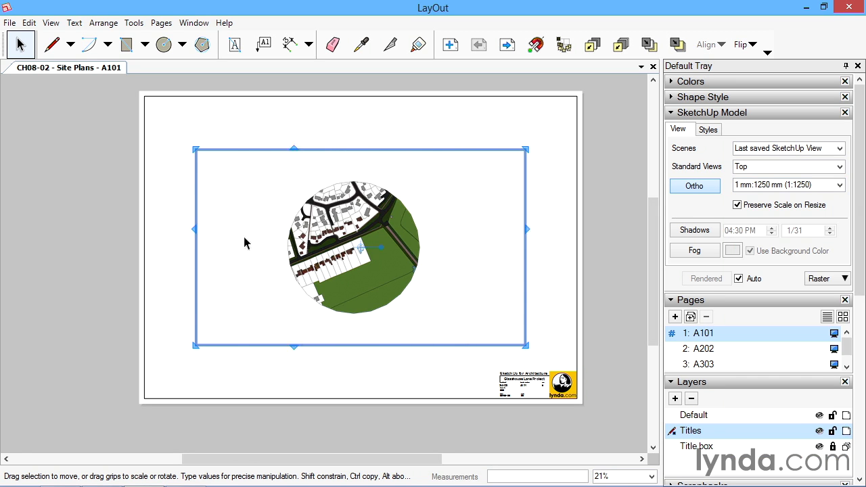
Crop the location plan viewport to a small upright rectangle around the site and move it to the sheet's upper-right area.
left_click_drag(194, 239, 242, 239)
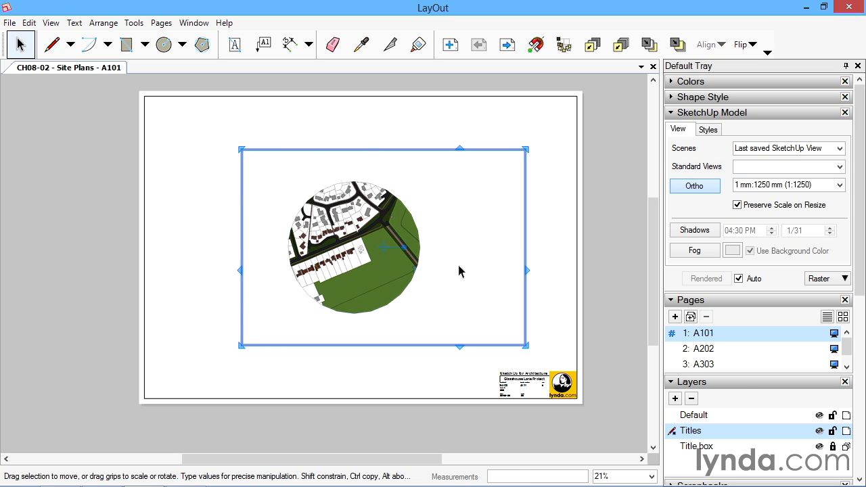
left_click(738, 205)
mouse_move(528, 244)
left_mouse_down()
mouse_move(387, 244)
mouse_move(448, 245)
left_mouse_up()
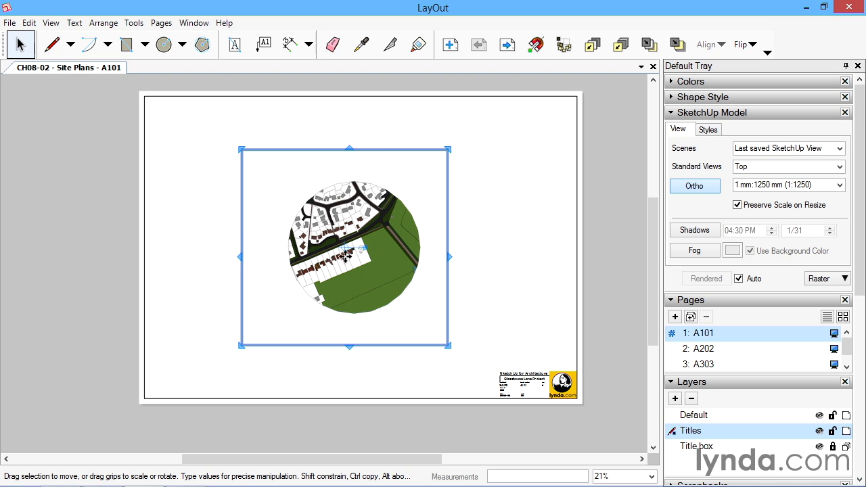
left_click_drag(241, 259, 302, 258)
left_click_drag(299, 349, 315, 287)
left_click_drag(450, 149, 383, 191)
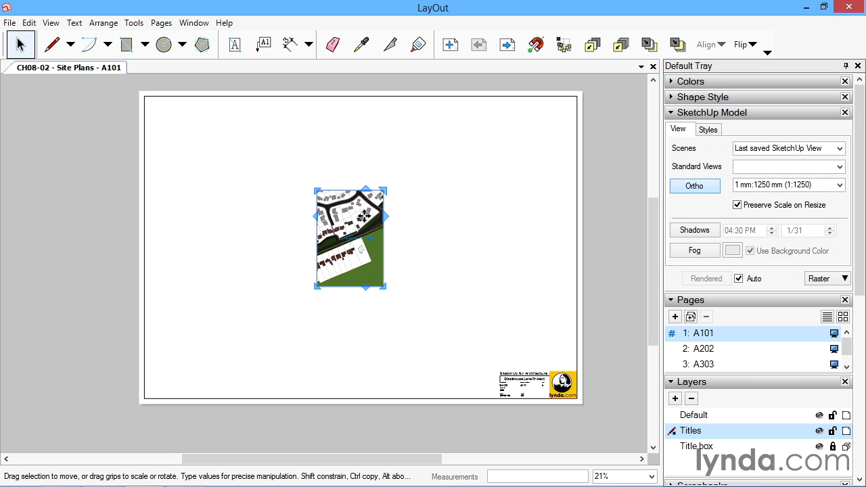
left_click_drag(347, 226, 509, 150)
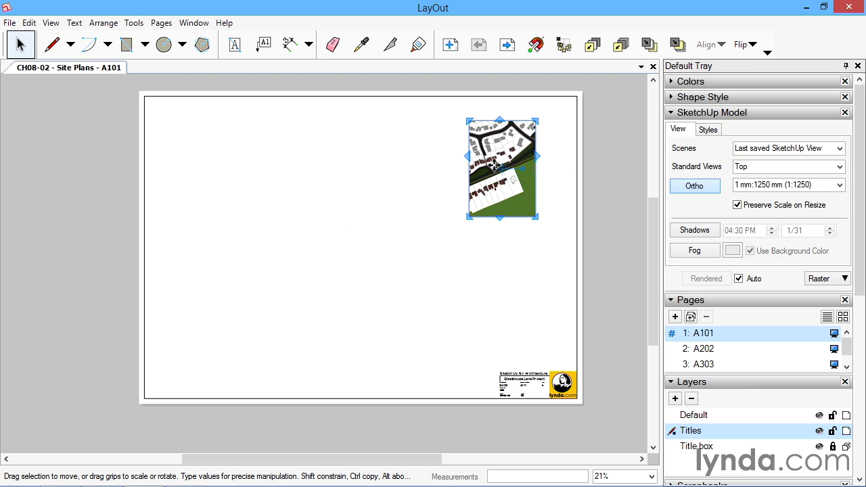
left_click(487, 238)
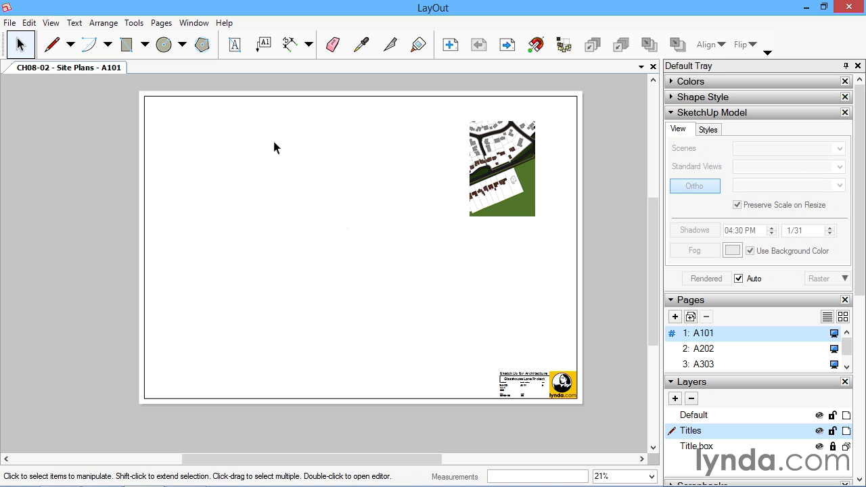
Insert the SketchUp model CH08-02 House.skp and move its viewport left, clear of the location plan.
left_click(10, 23)
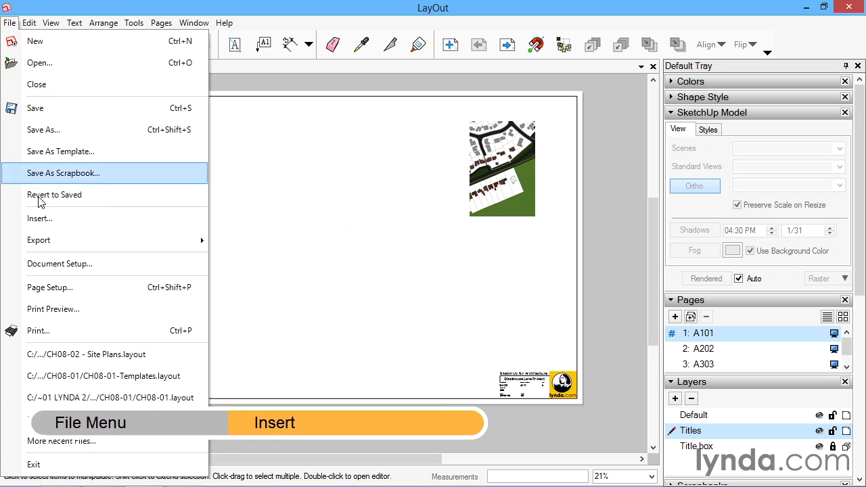
left_click(39, 218)
left_click(112, 155)
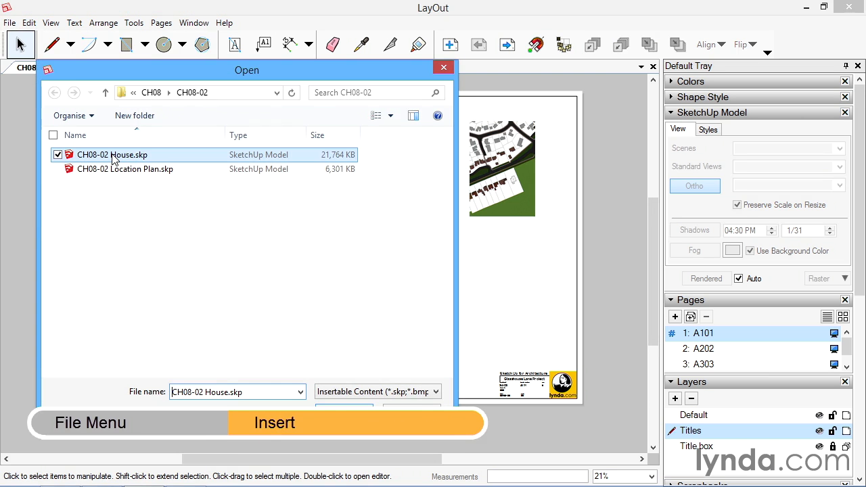
left_click(344, 412)
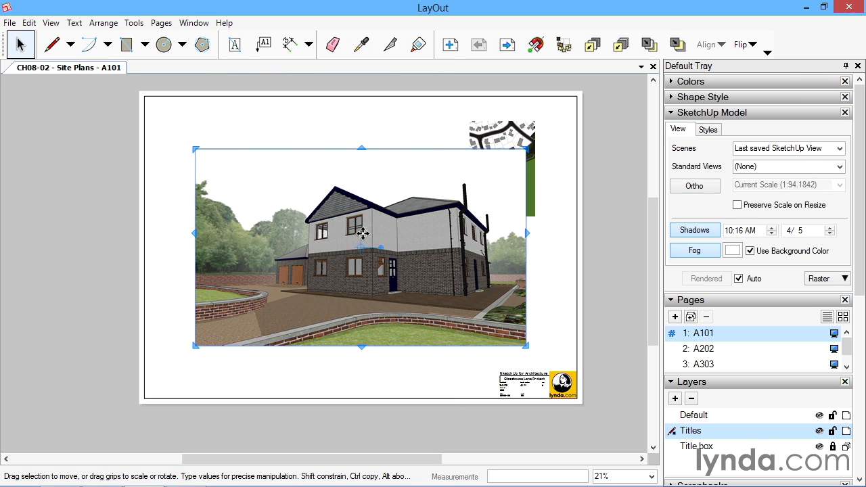
left_click_drag(438, 263, 353, 254)
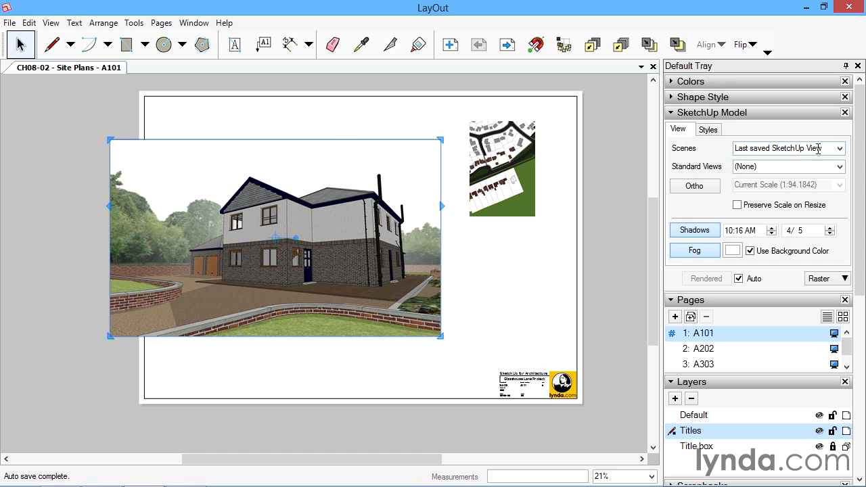
Switch the house viewport to the Site Plan scene and set its scale to 1mm:200mm (1:200).
left_click(840, 150)
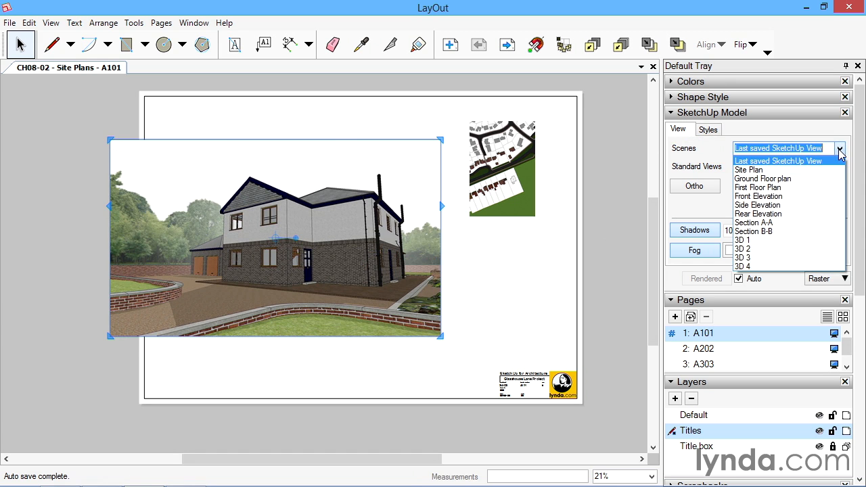
left_click(761, 170)
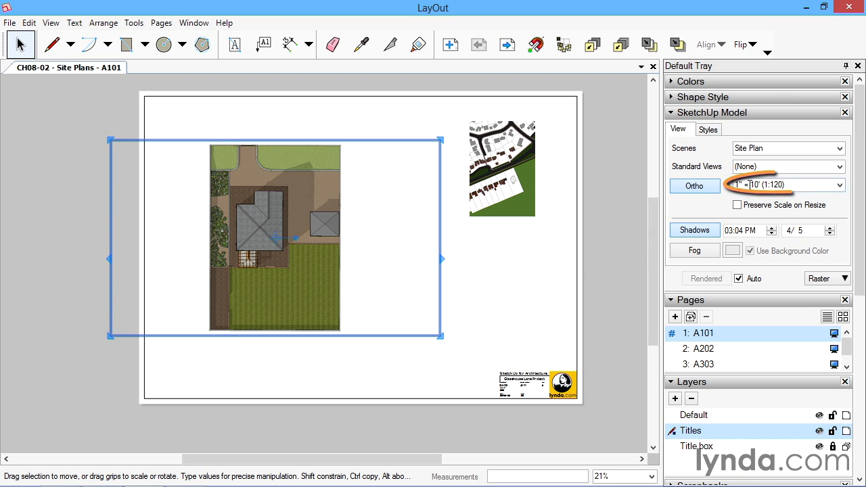
left_click(840, 185)
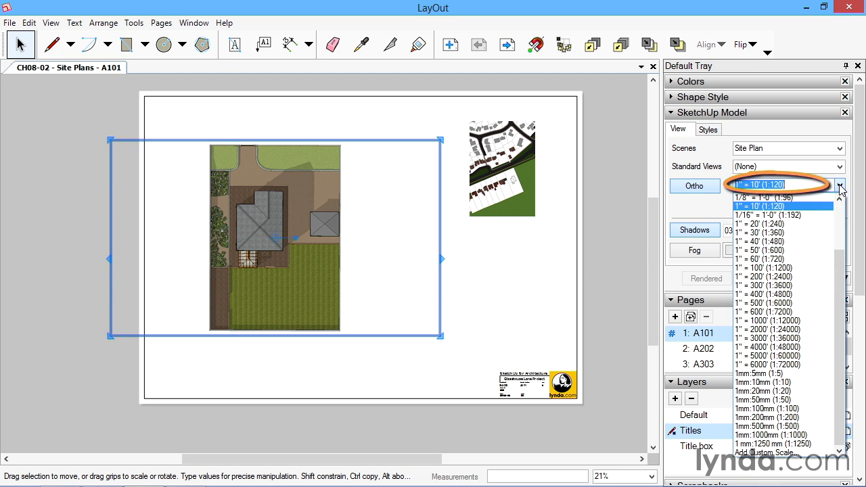
left_click(784, 418)
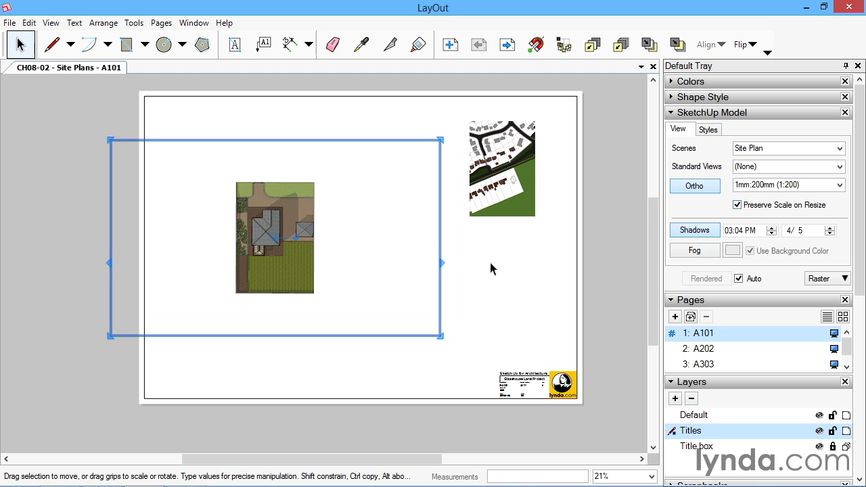
Crop the site plan viewport closely around the plot on all sides and move it directly below the location plan.
left_click_drag(442, 266, 321, 256)
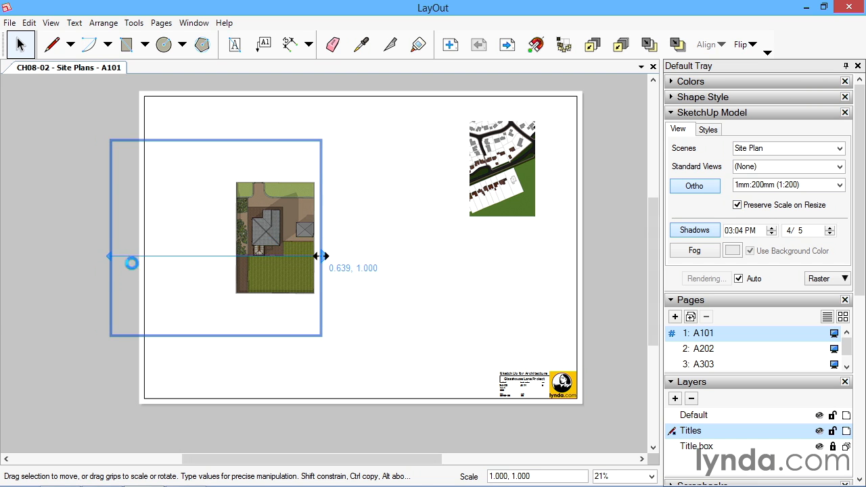
left_click_drag(106, 257, 230, 257)
left_click_drag(276, 336, 275, 303)
left_click_drag(275, 140, 507, 242)
left_click(512, 207)
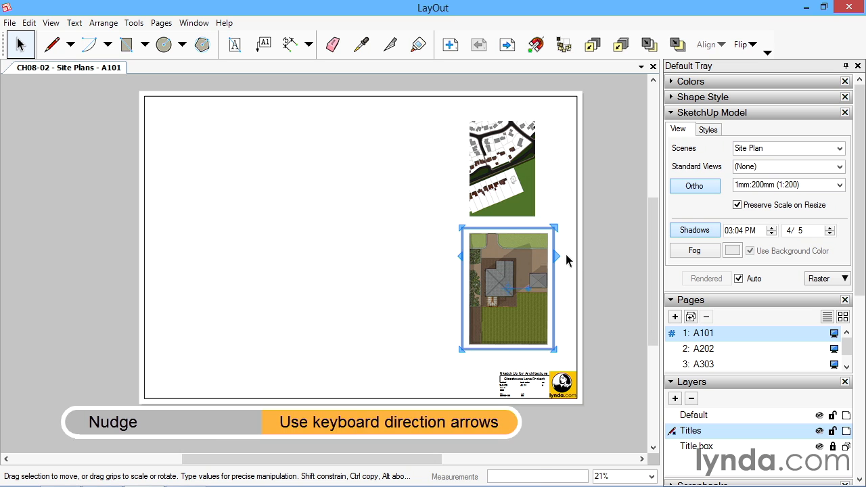
Nudge the site plan viewport slightly left and up to centre it beneath the location plan, then deselect it.
left_click(502, 244)
key("Left")
key("Left")
key("Left")
key("Left")
key("Right")
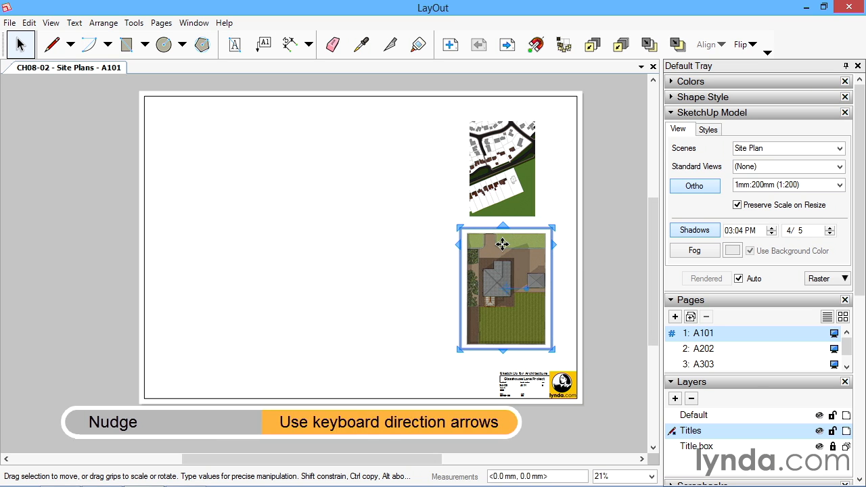
key("Left")
key("Left")
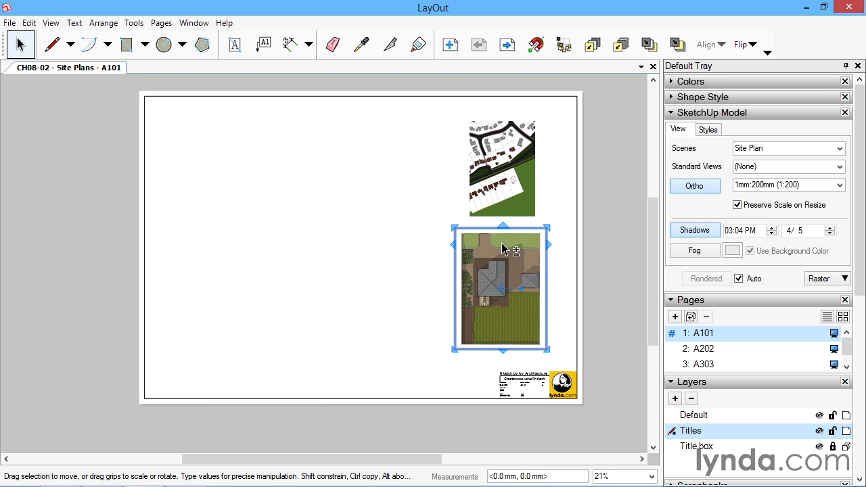
key("Up")
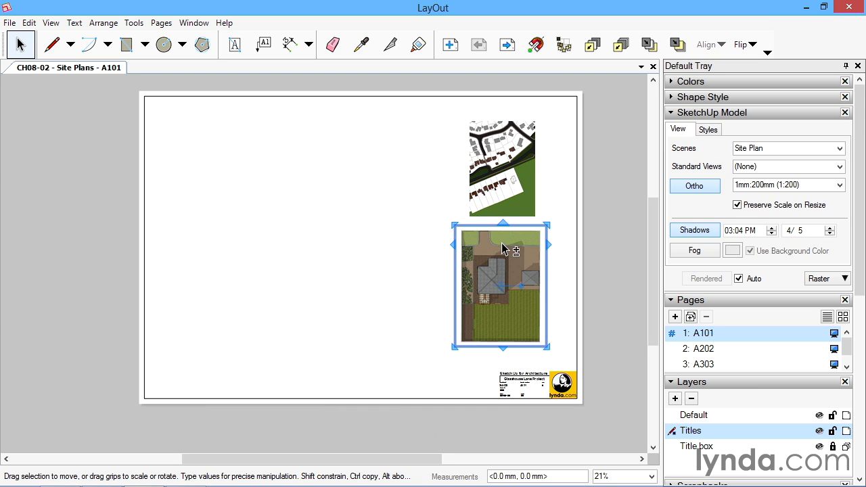
left_click(557, 208)
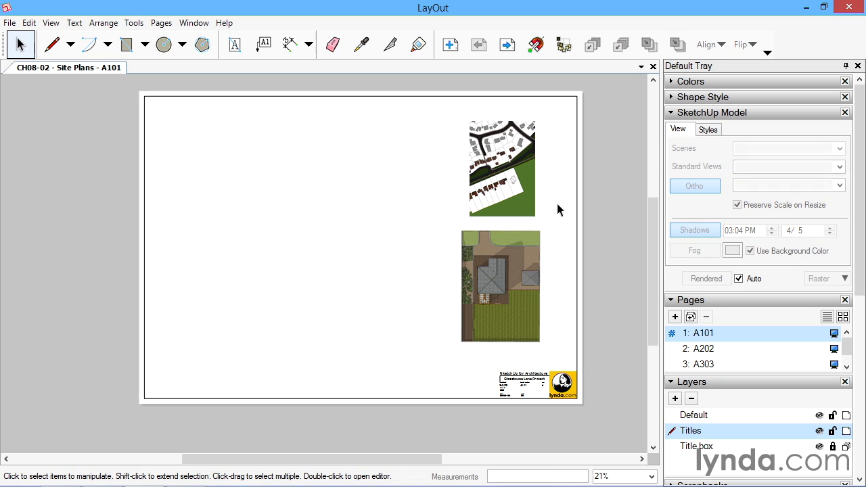